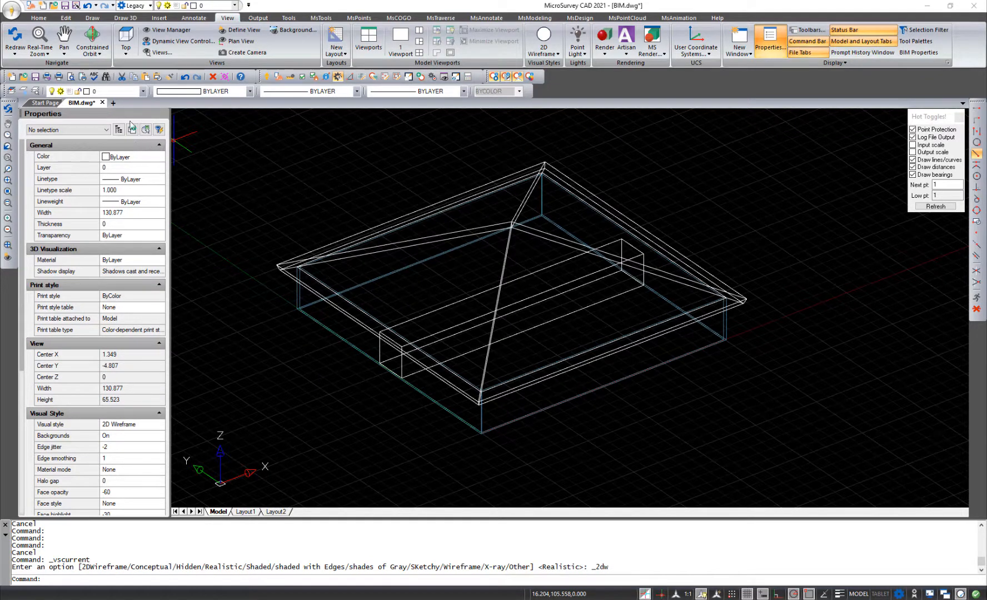
- Review the drawing's general, view and visual style properties, and then the properties of the structural member inside the building
click(24, 412)
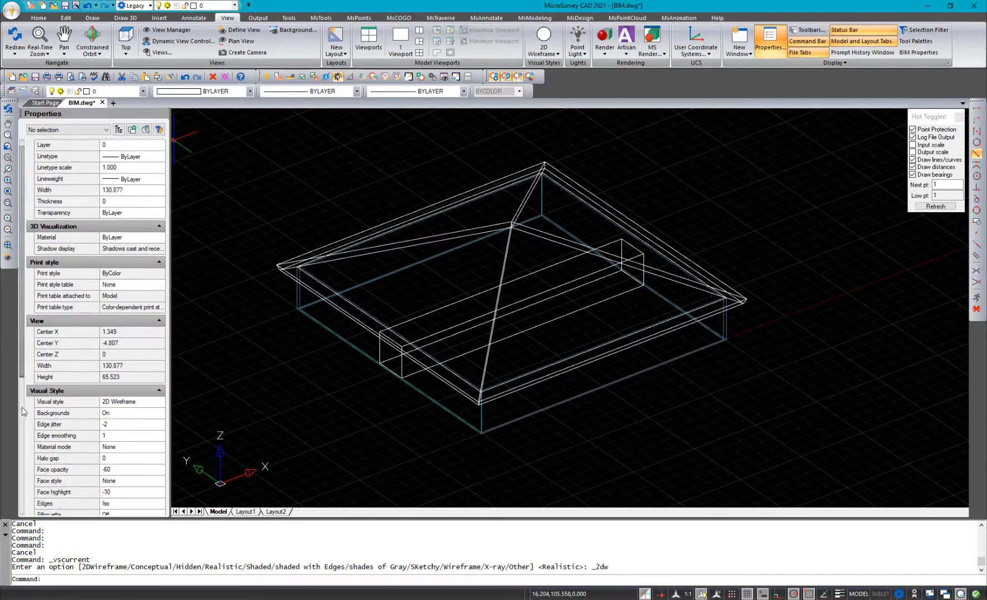
drag(22, 407, 22, 278)
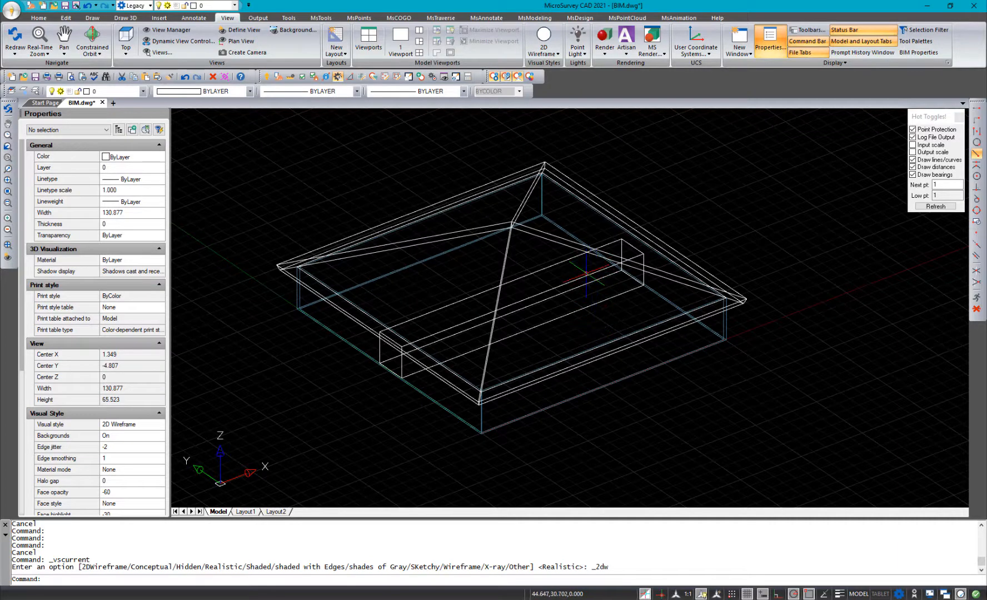
click(586, 276)
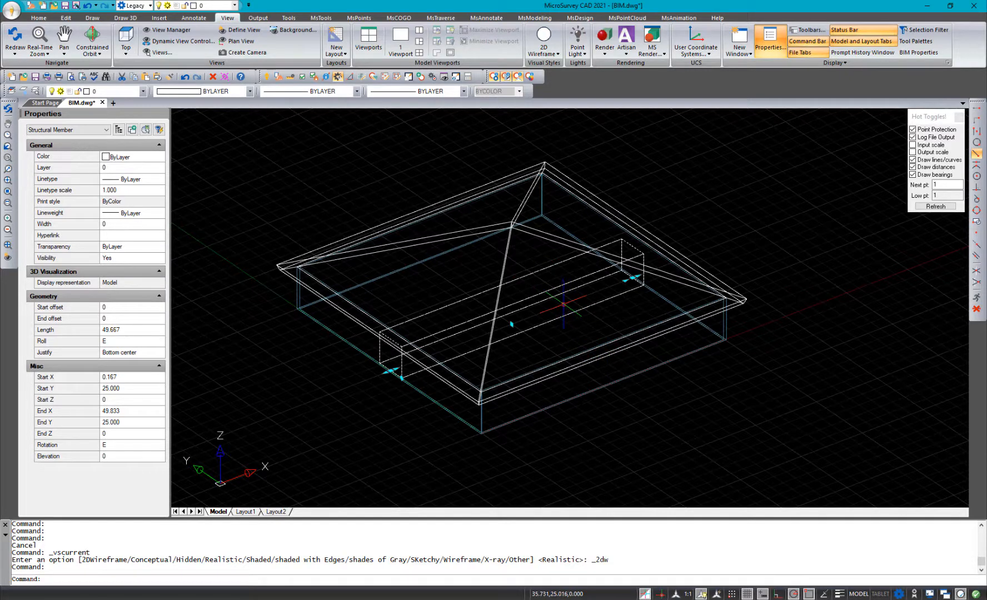
key(Escape)
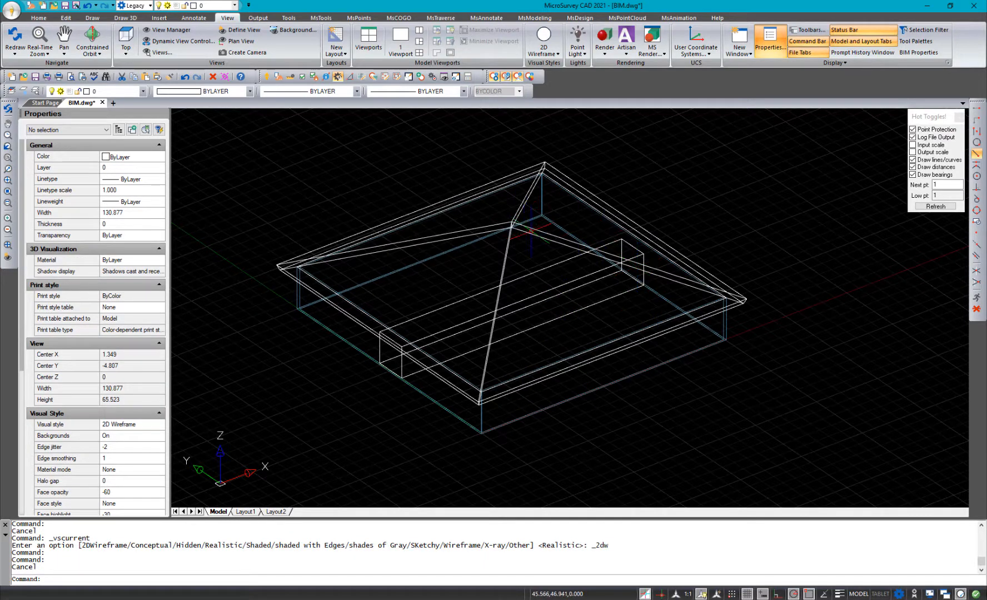
- Switch the roof's shape to Double slope and set it back to Single slope
click(509, 238)
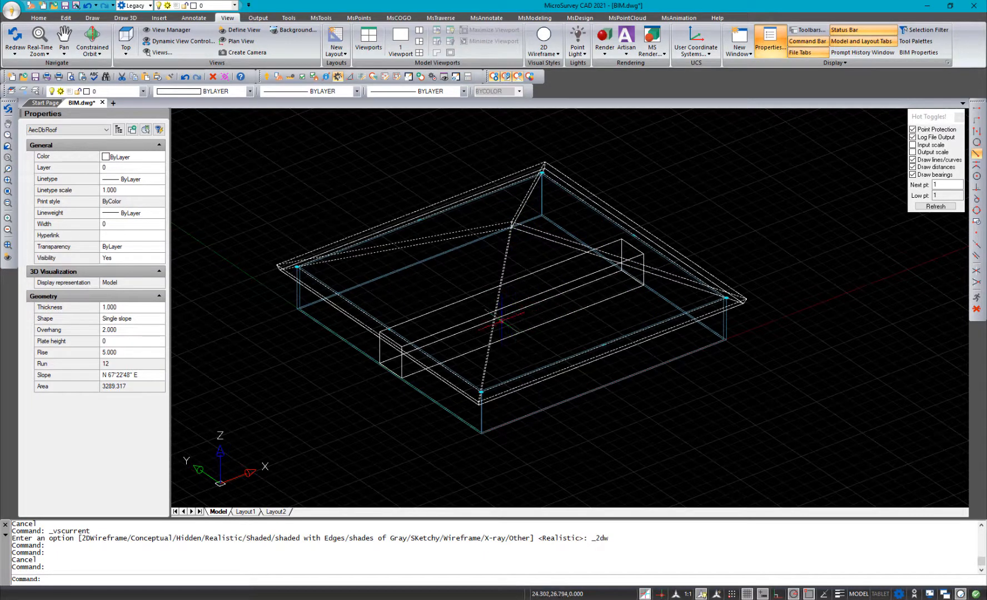
click(139, 320)
click(156, 320)
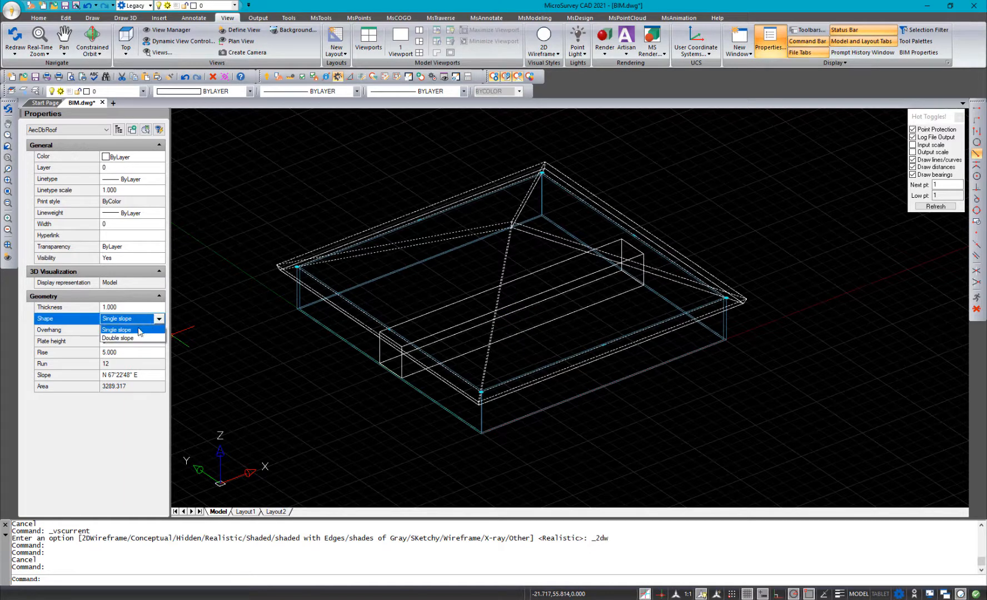
click(142, 337)
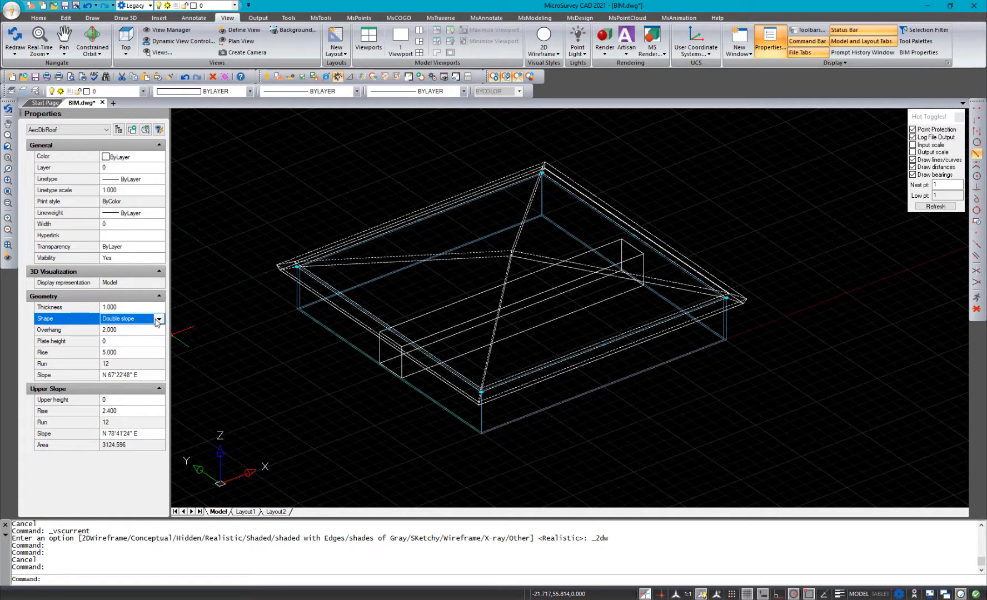
click(158, 319)
click(126, 330)
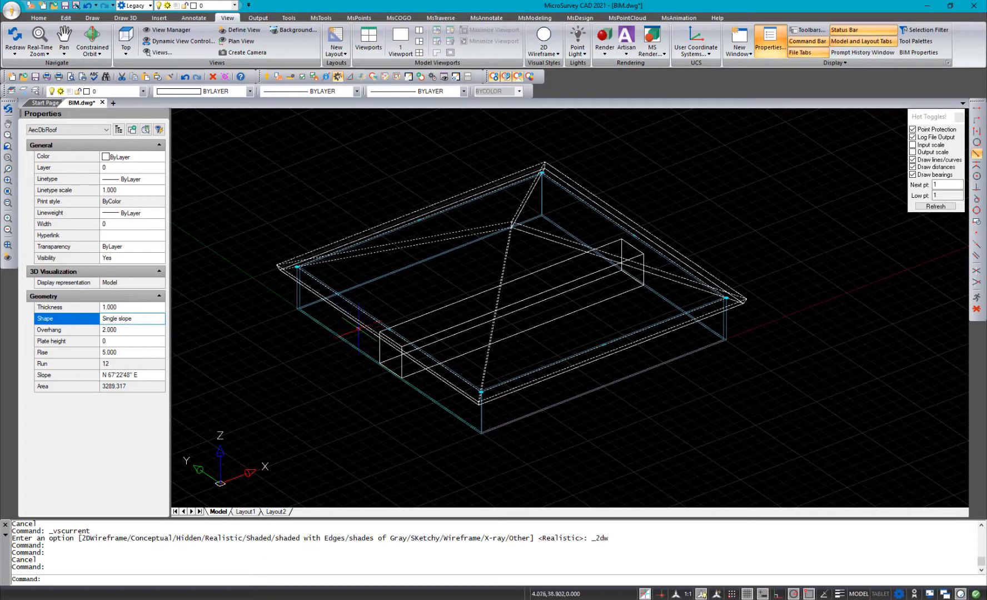
key(Escape)
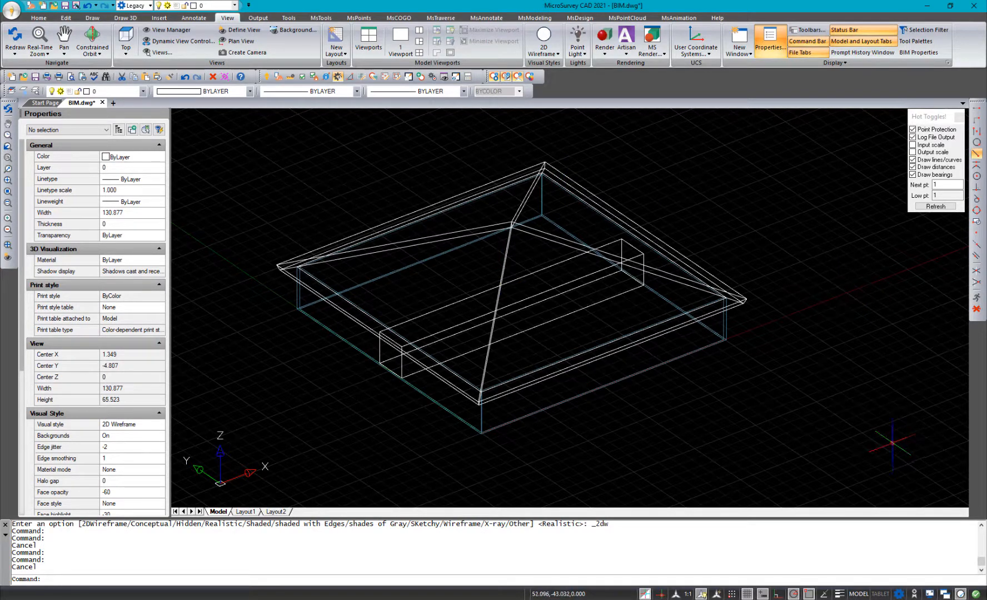
- Check the graphics rendering modes available for the display without changing the current one
click(961, 594)
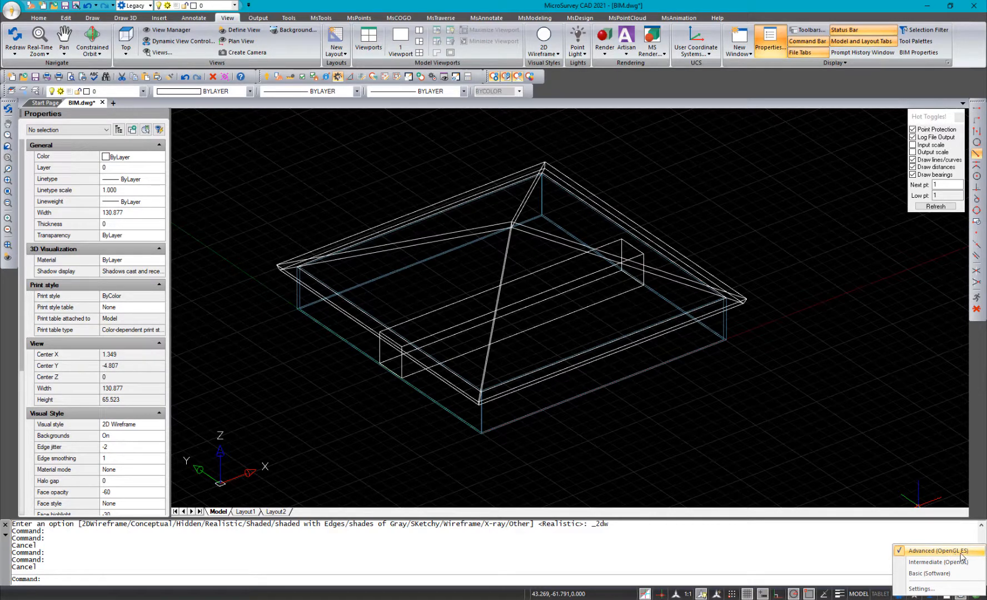
click(884, 416)
key(Escape)
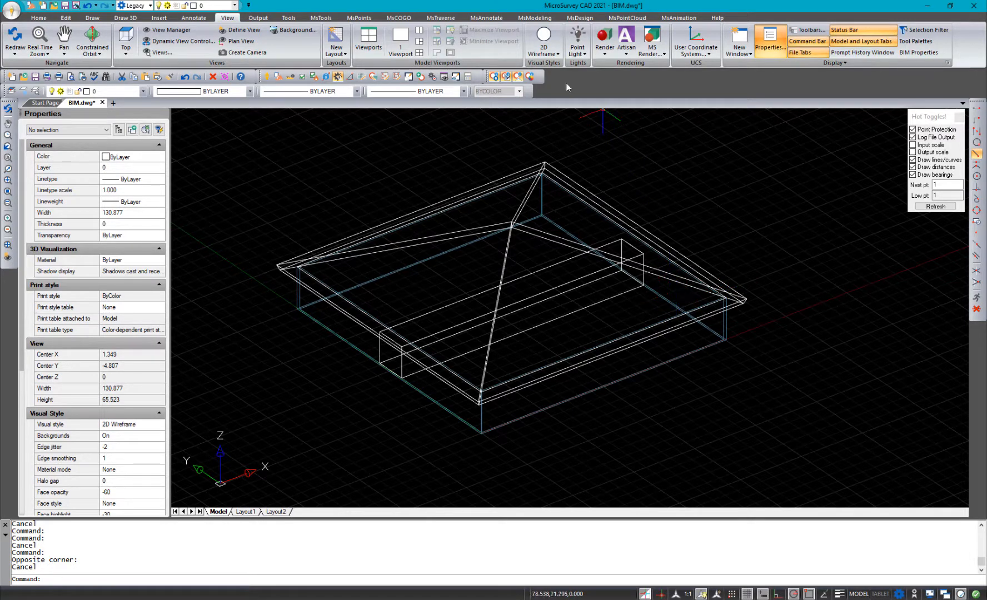
- Preview the building in the Realistic visual style and in Shaded with Edges
click(546, 56)
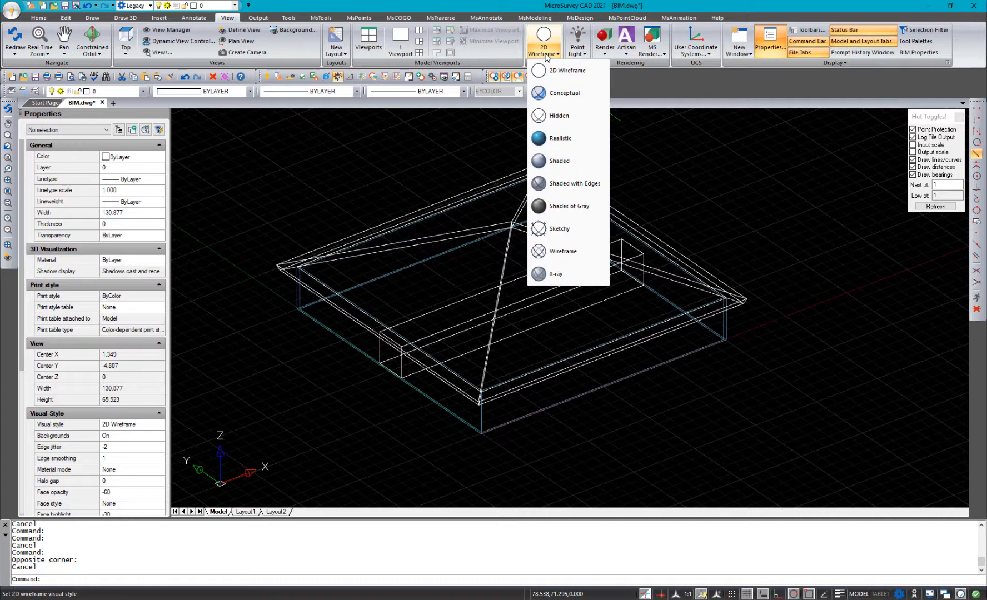
click(573, 138)
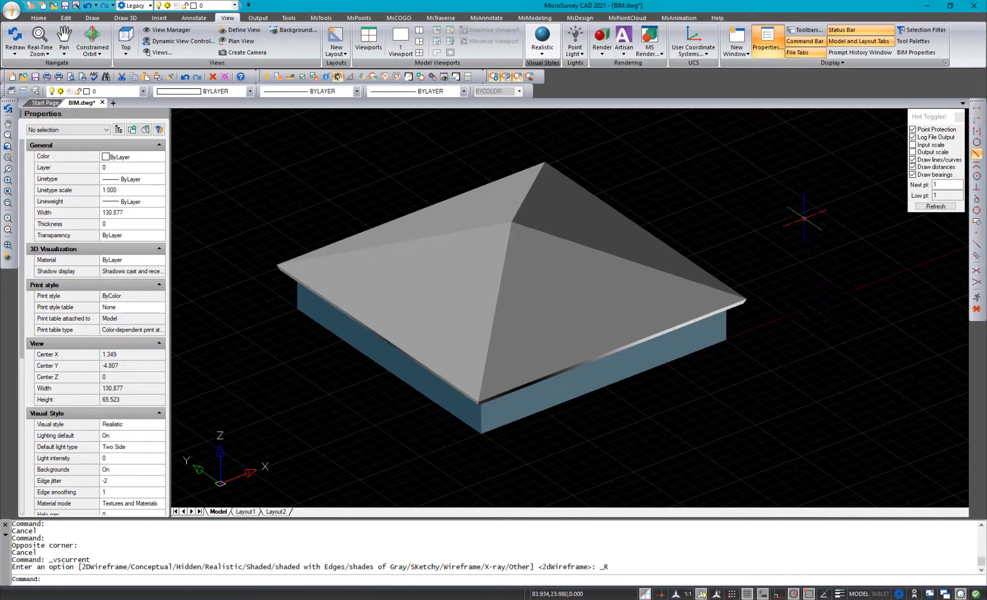
click(544, 53)
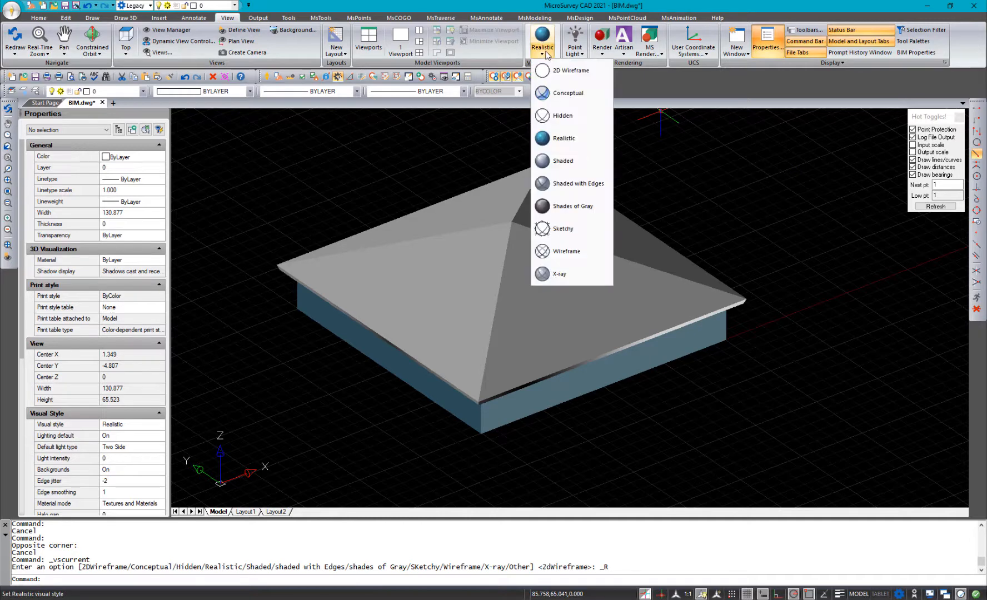
click(561, 186)
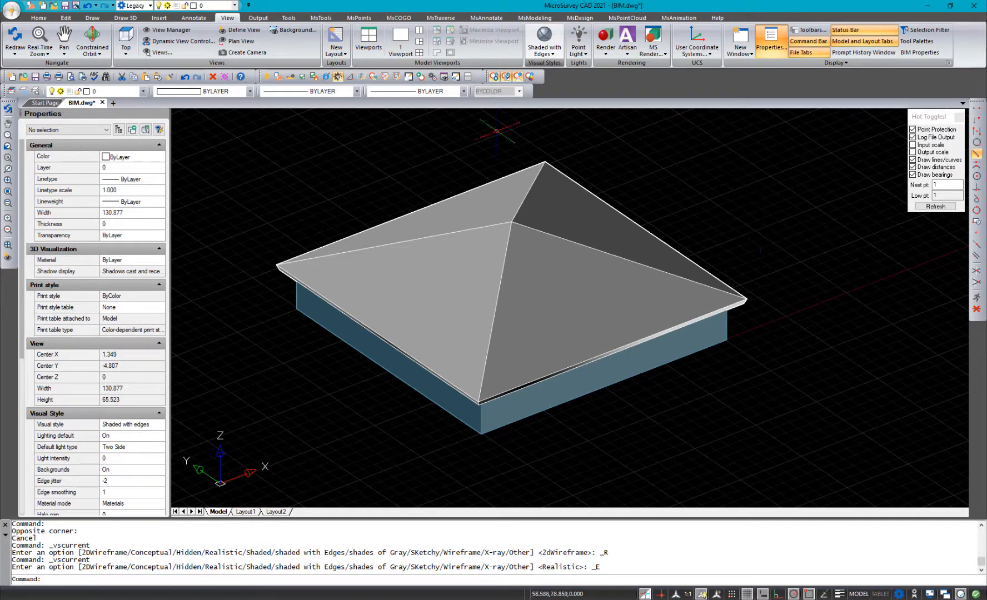
- Preview the building in the Sketchy visual style
click(545, 51)
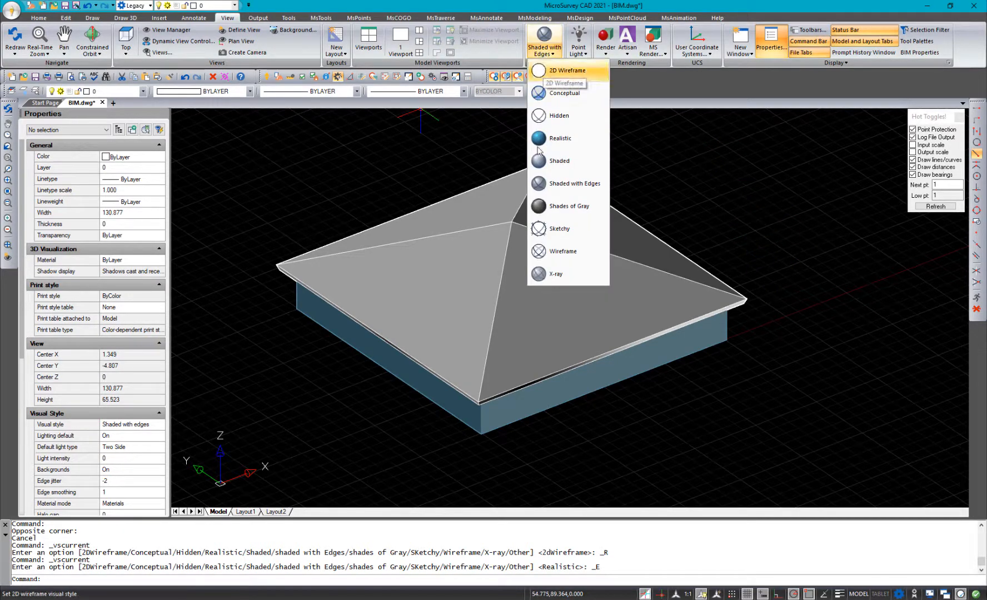
click(545, 229)
mouse_move(616, 300)
shift+middle_down()
mouse_move(608, 288)
mouse_move(600, 331)
mouse_move(550, 321)
mouse_move(509, 344)
mouse_move(520, 338)
shift+middle_up()
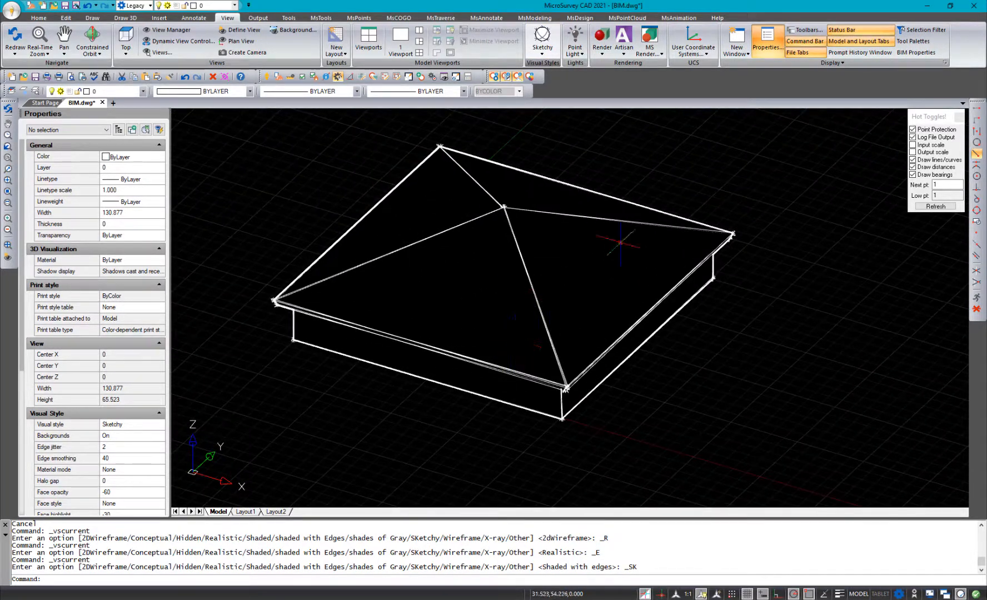
- Return the model to the 2D Wireframe visual style and display it from the Top view with free space beside the building
click(544, 50)
click(549, 70)
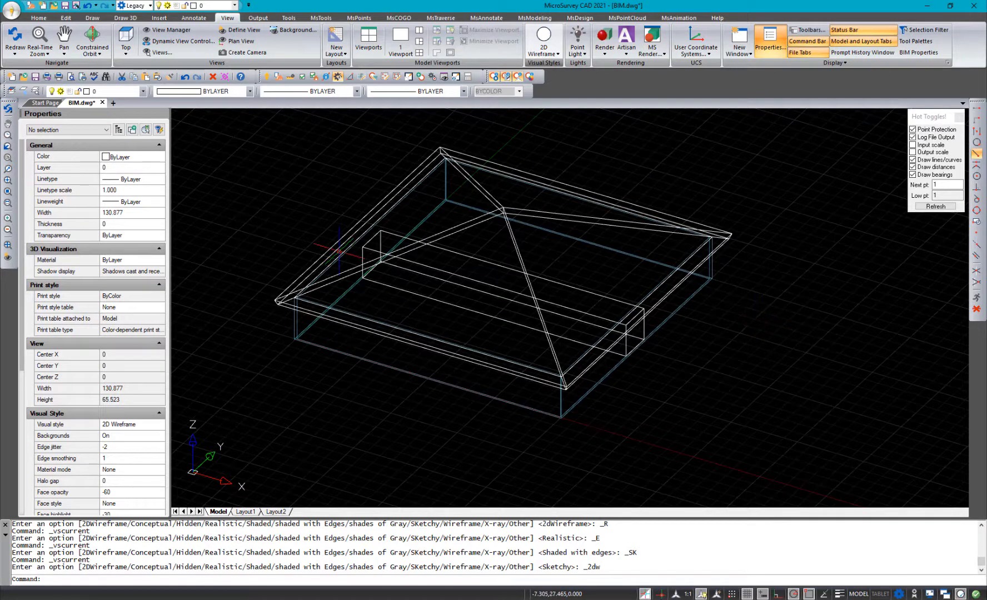
click(126, 40)
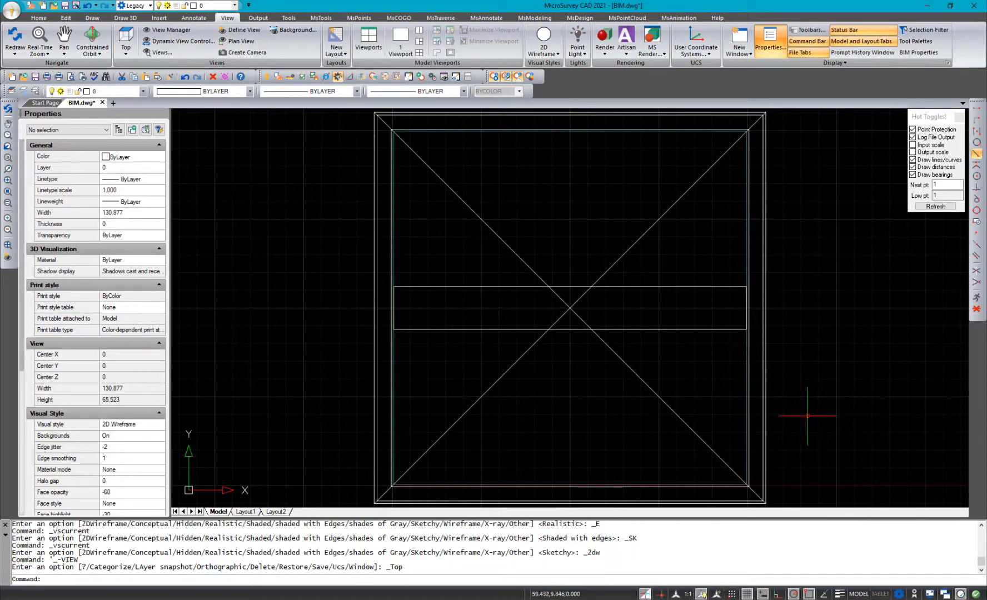
middle_drag(807, 416, 617, 368)
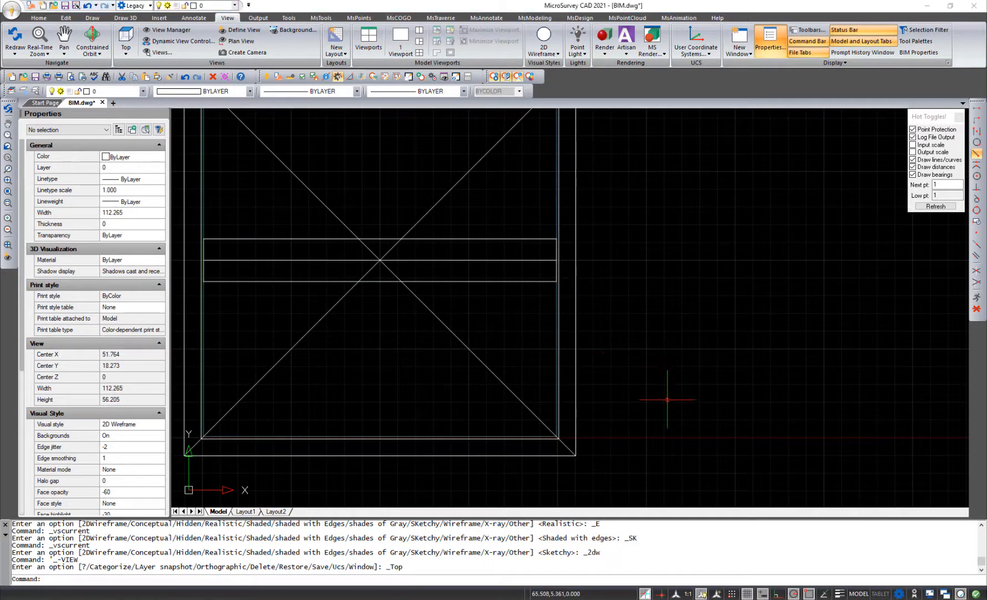
- Draw a circle with a radius of 10 in the empty space beside the building and check its properties
text(CIRCLE)
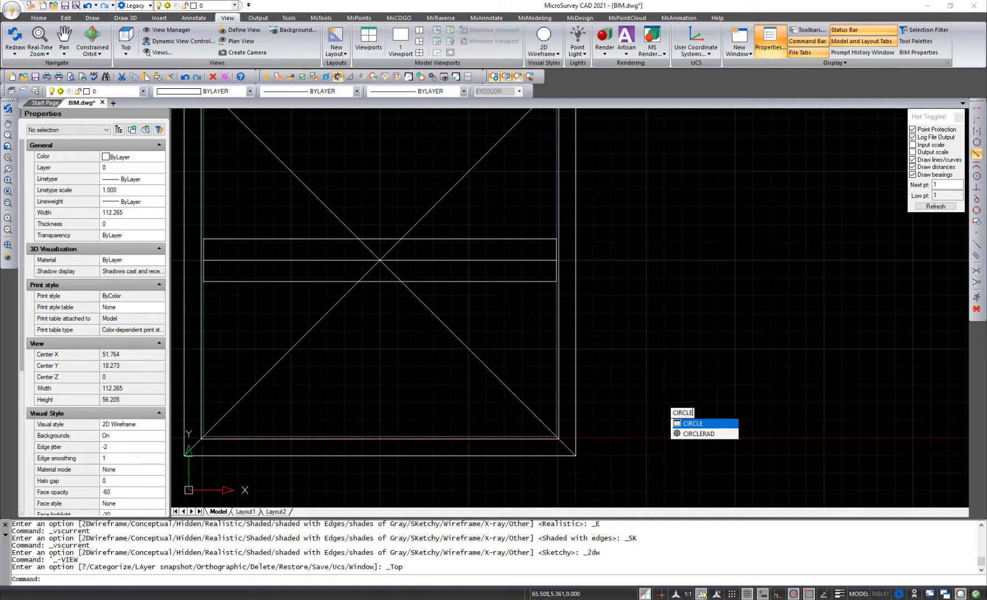
key(Return)
click(674, 314)
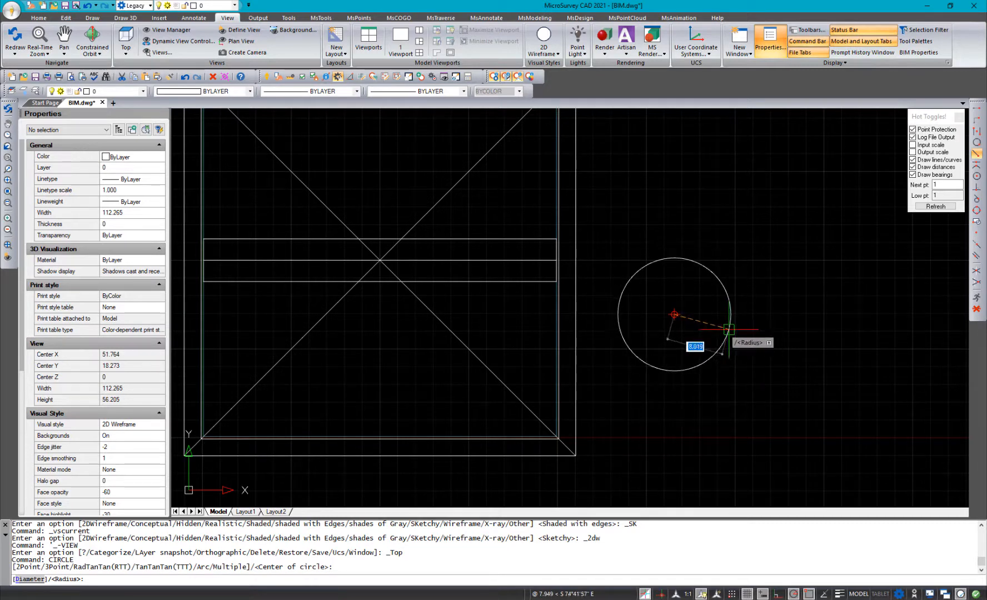
text(10)
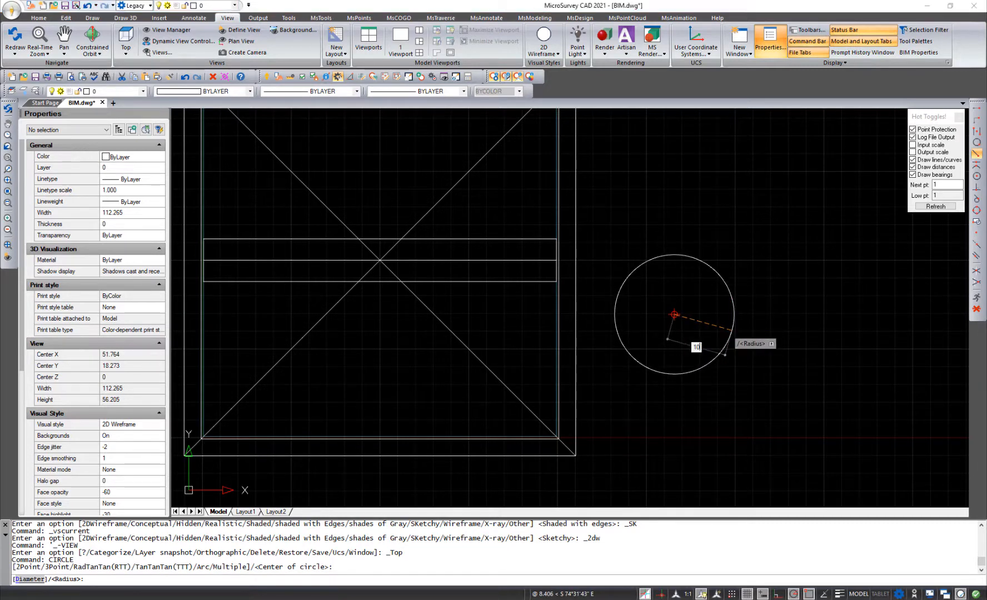
key(Return)
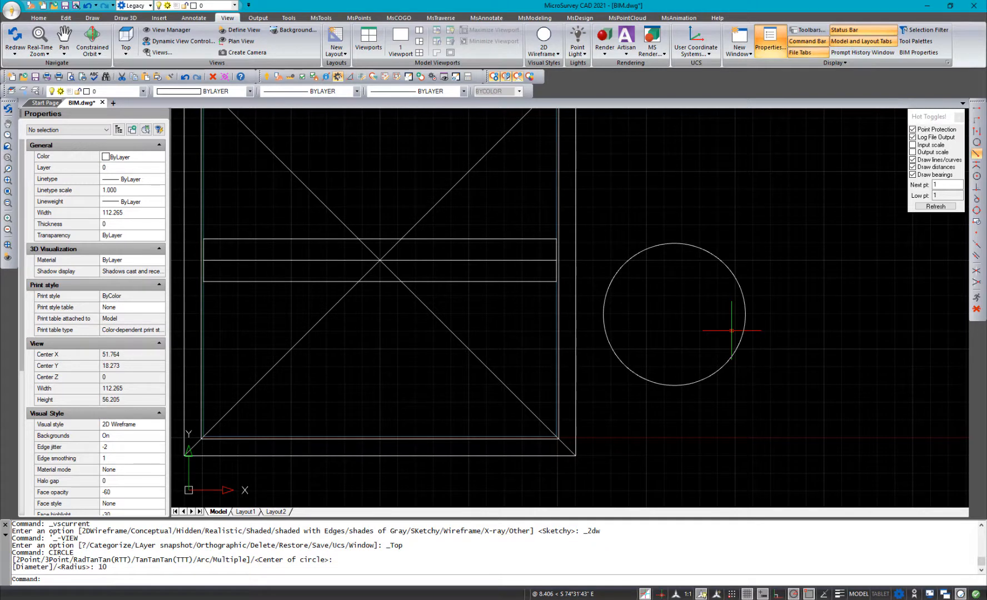
click(736, 279)
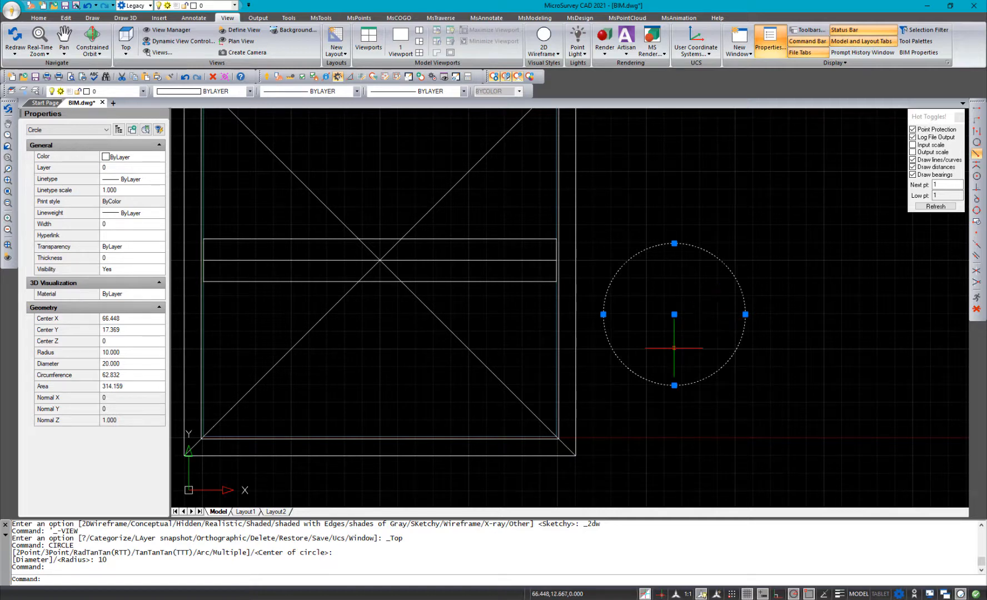
key(Escape)
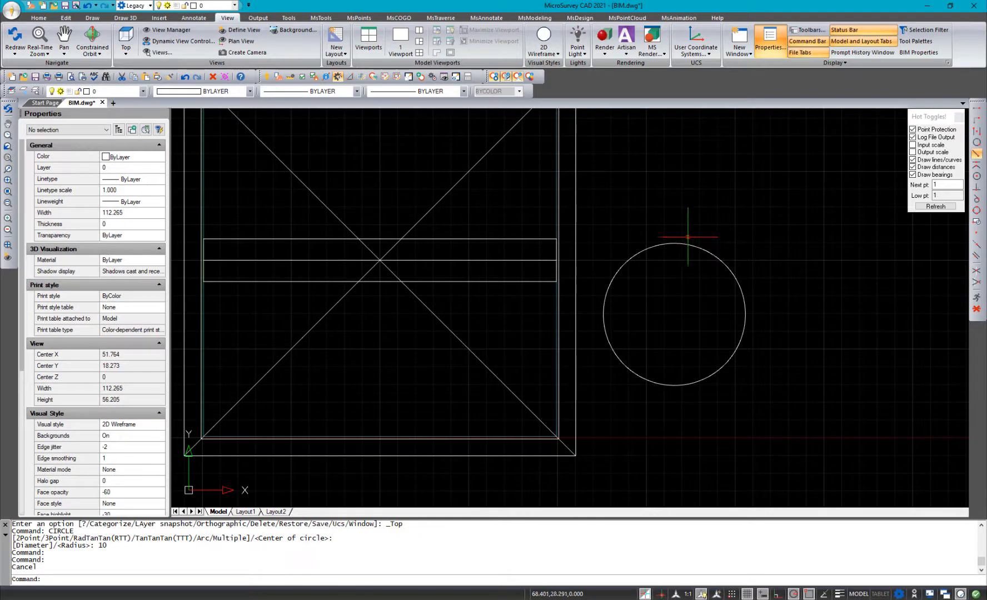
- Set the model's visual style to Realistic and show the building and circle in a tilted 3D view
click(576, 53)
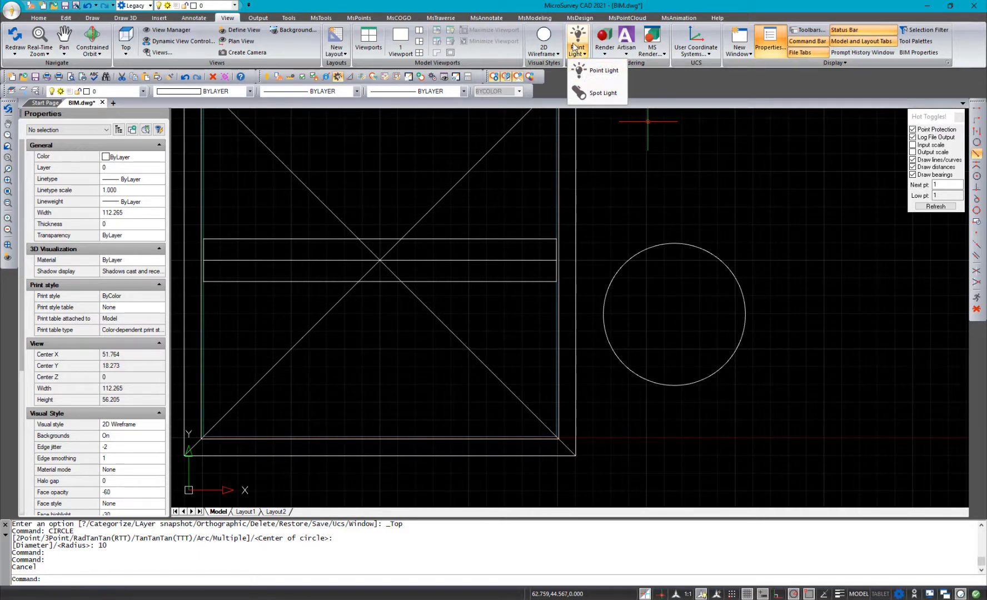
click(544, 50)
click(558, 157)
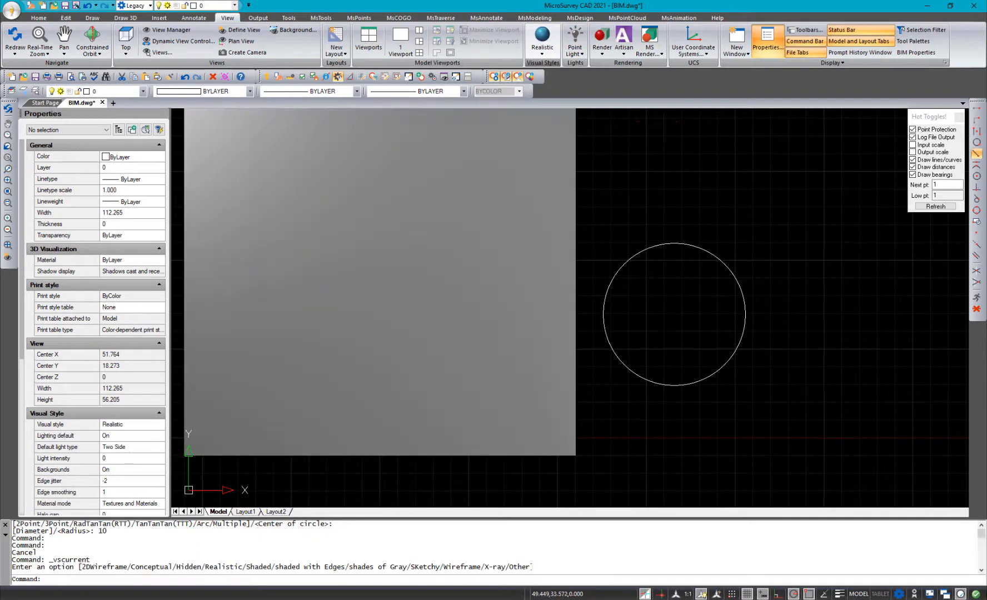
shift+middle_drag(455, 296, 466, 261)
middle_drag(531, 161, 512, 203)
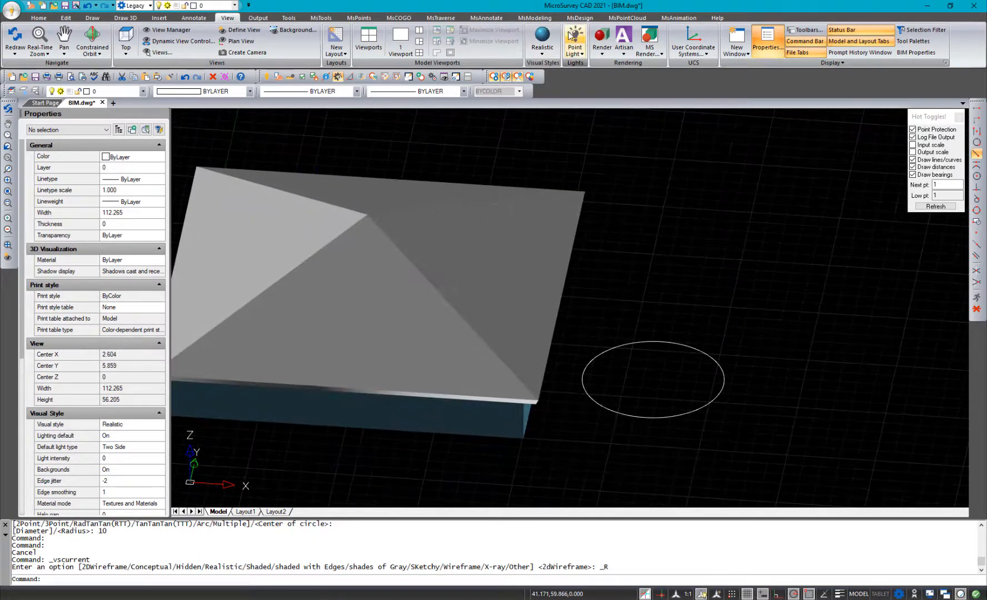
- Add a point light to the scene, turning off default lighting
click(575, 51)
click(588, 72)
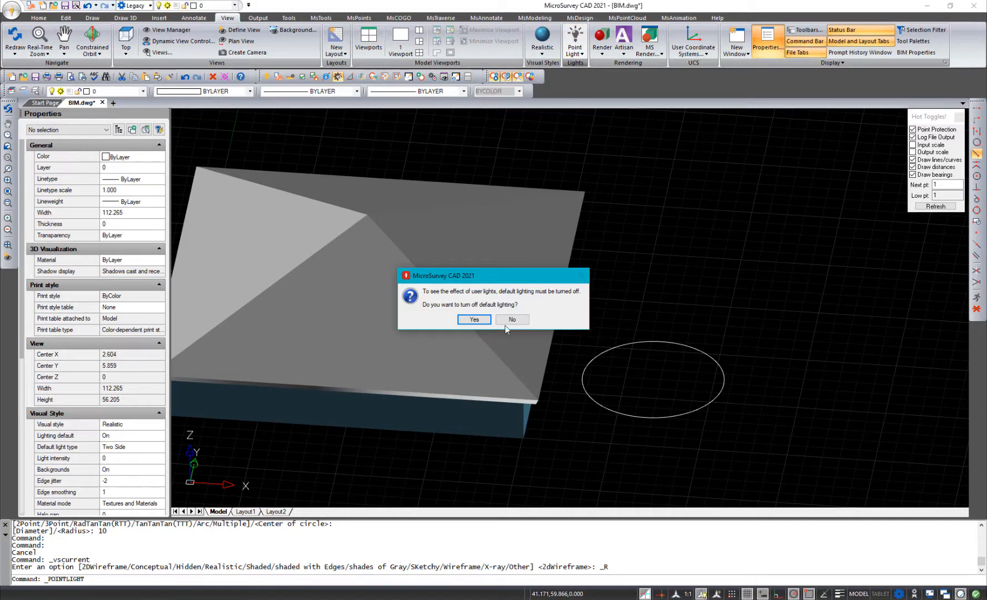
click(483, 320)
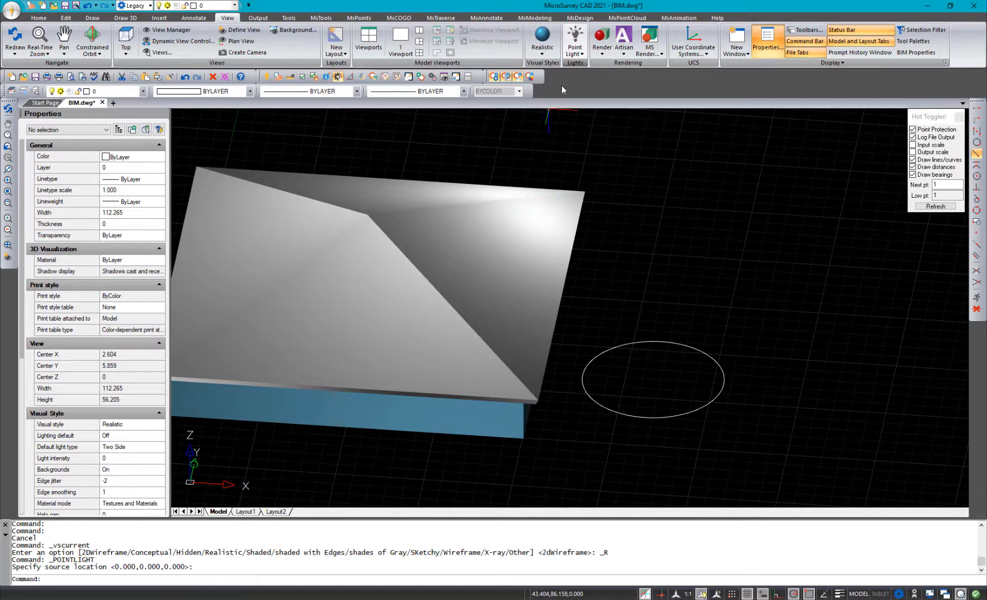
- Place a spotlight beyond the circle, on the side away from the building, and aim it at the building
click(577, 58)
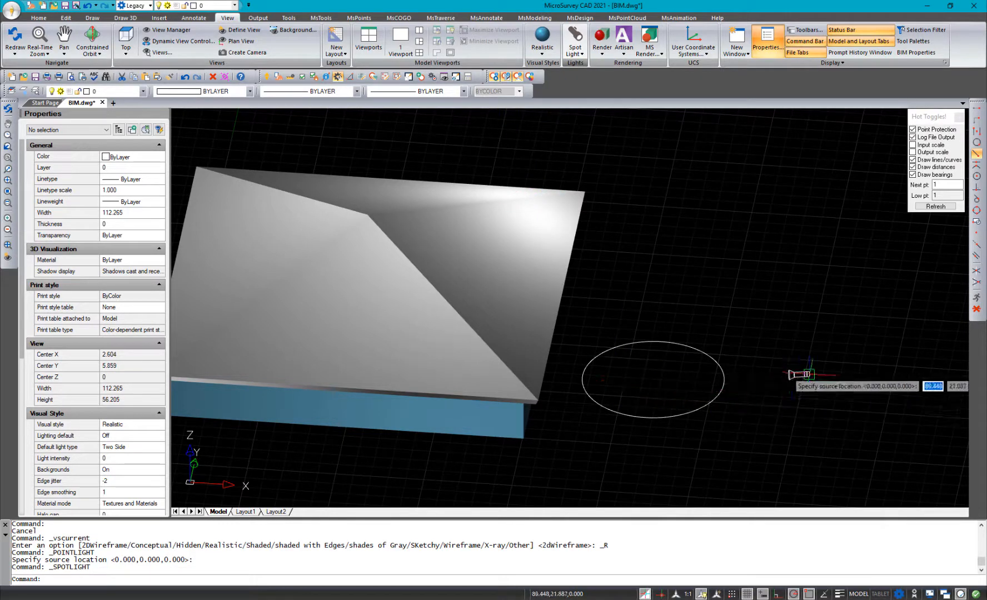
click(812, 367)
click(553, 356)
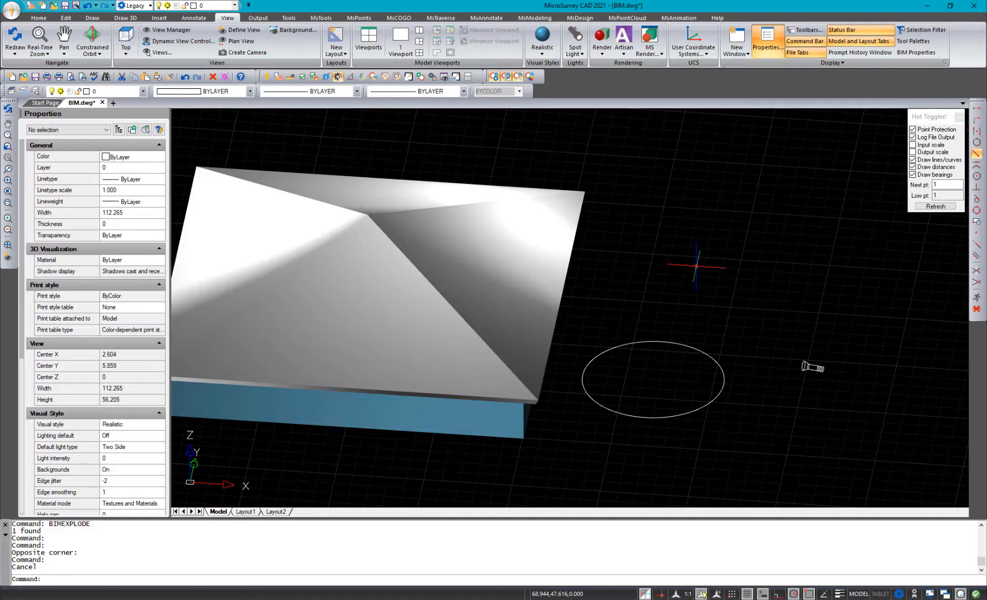
- Run the Migrate UI command and list the default.cui files of earlier versions available for migration
right_click(961, 54)
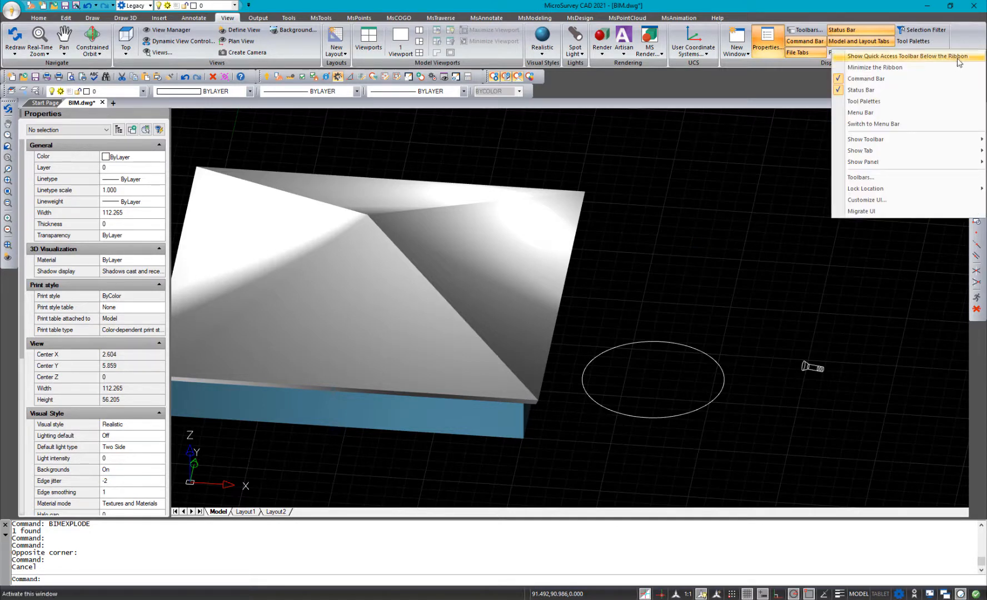
click(879, 214)
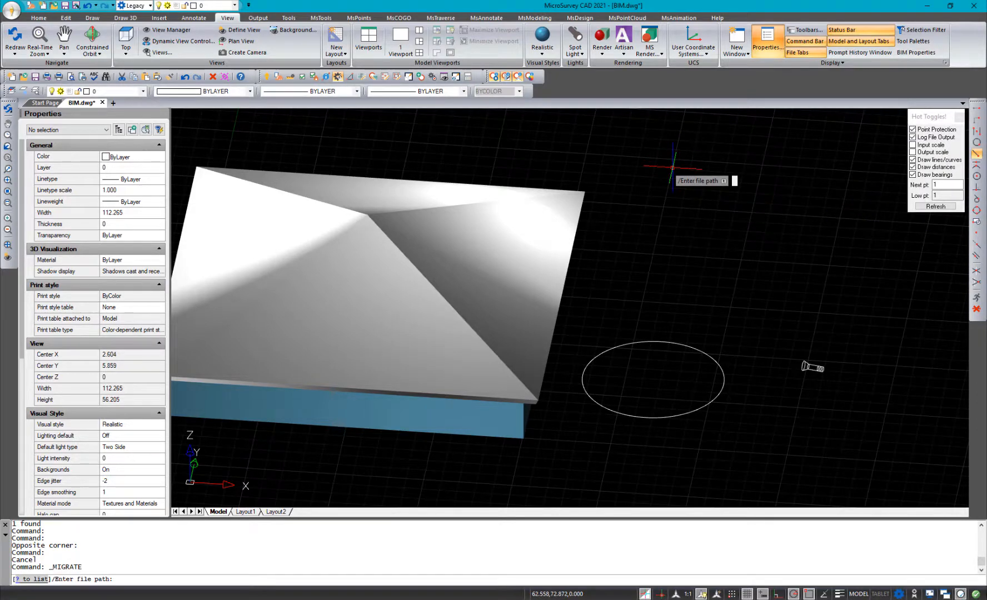
text(?)
key(Return)
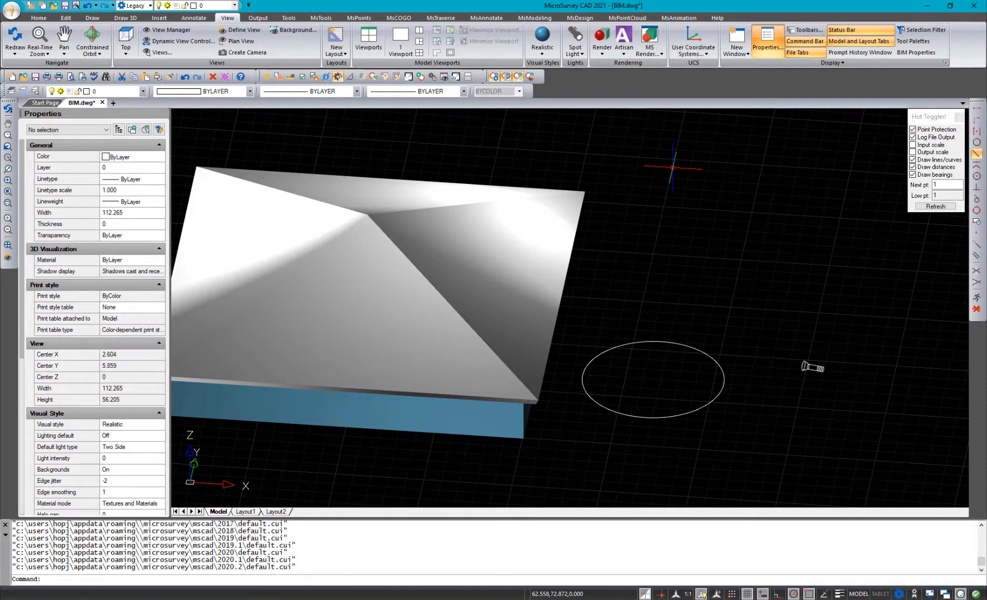
scroll(257, 546, up, 2)
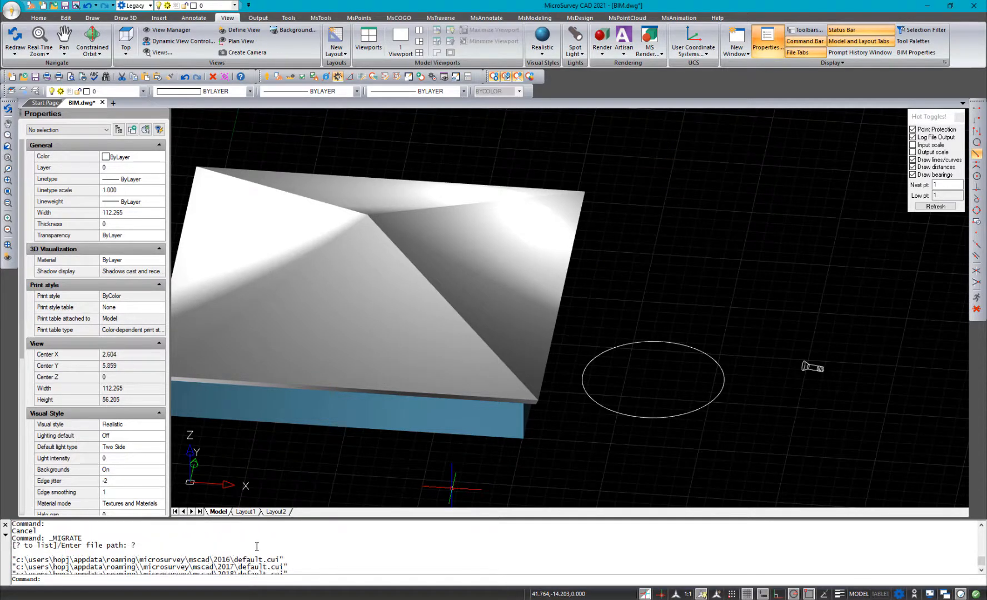
scroll(257, 546, down, 2)
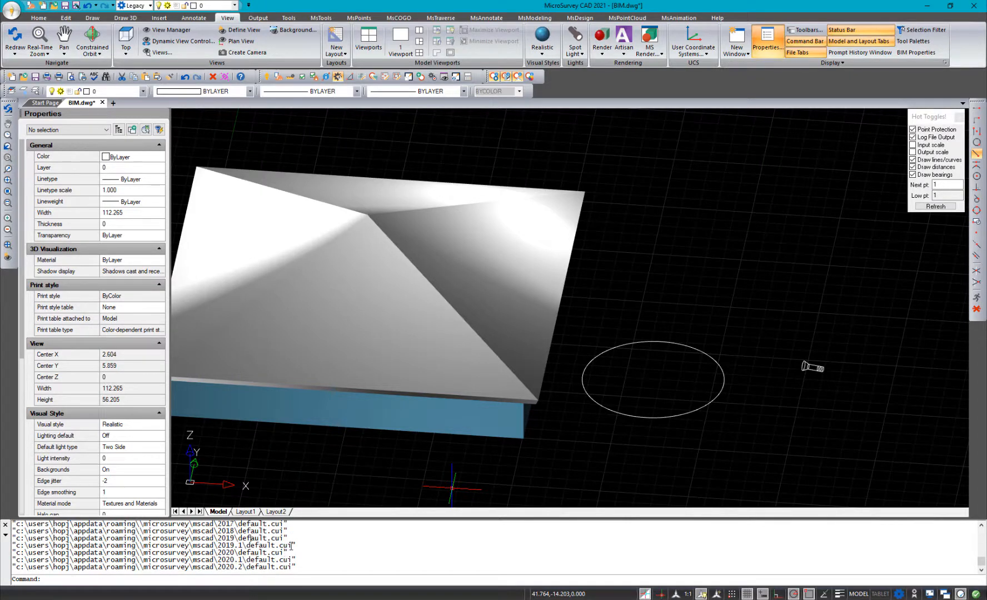
- Migrate the user interface from the 2019.1 version's default.cui, using its file path copied from the command history list
drag(291, 546, 15, 547)
click(58, 580)
text(c:\users\hopj\appdata\roaming\\microsurvey\mscad\2019.1\default.cui)
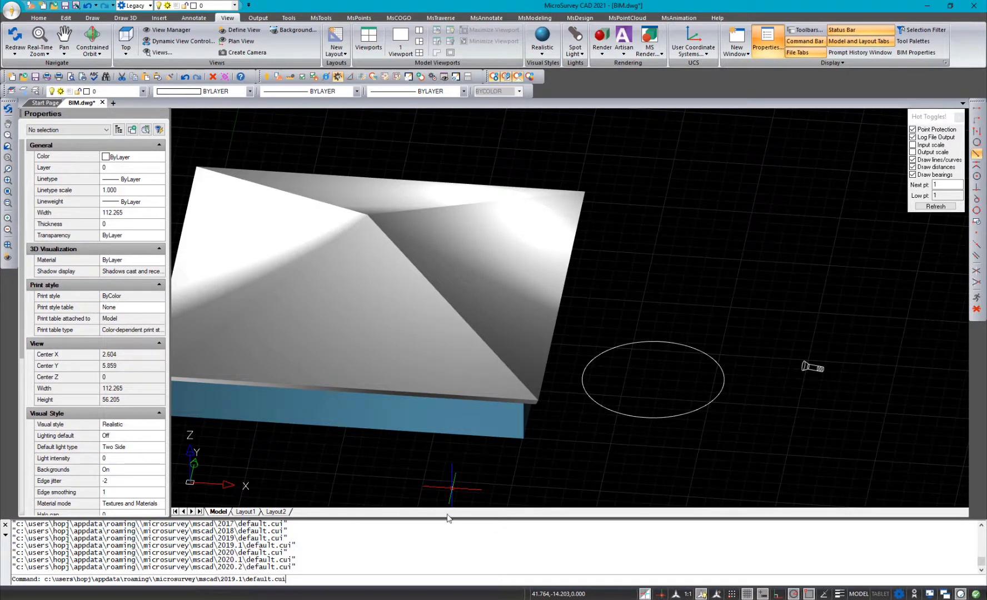
key(Escape)
right_click(960, 61)
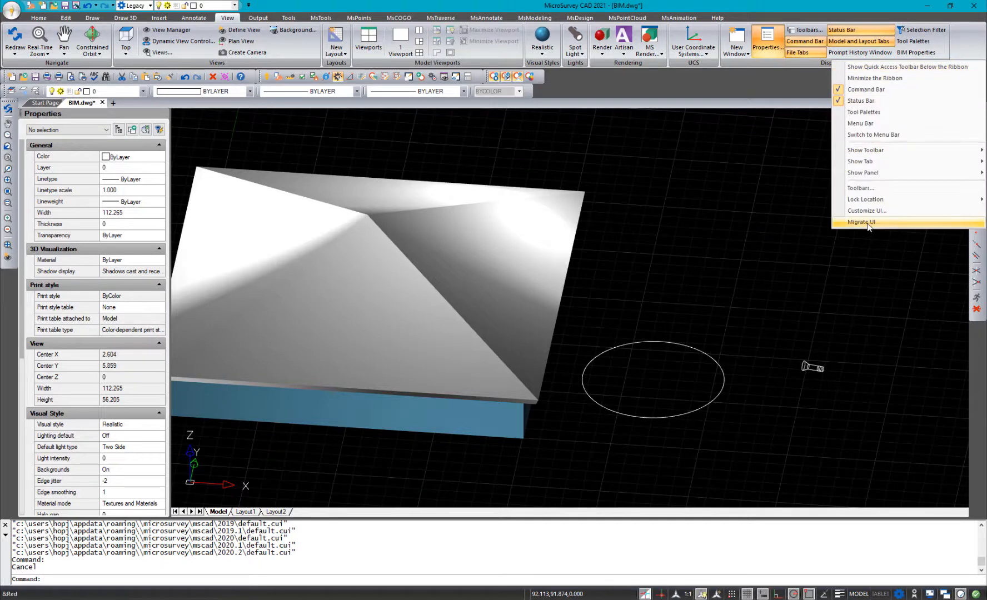
click(882, 222)
text(c:\users\hopj\appdata\roaming\\microsurvey\mscad\2019.1\default.cui)
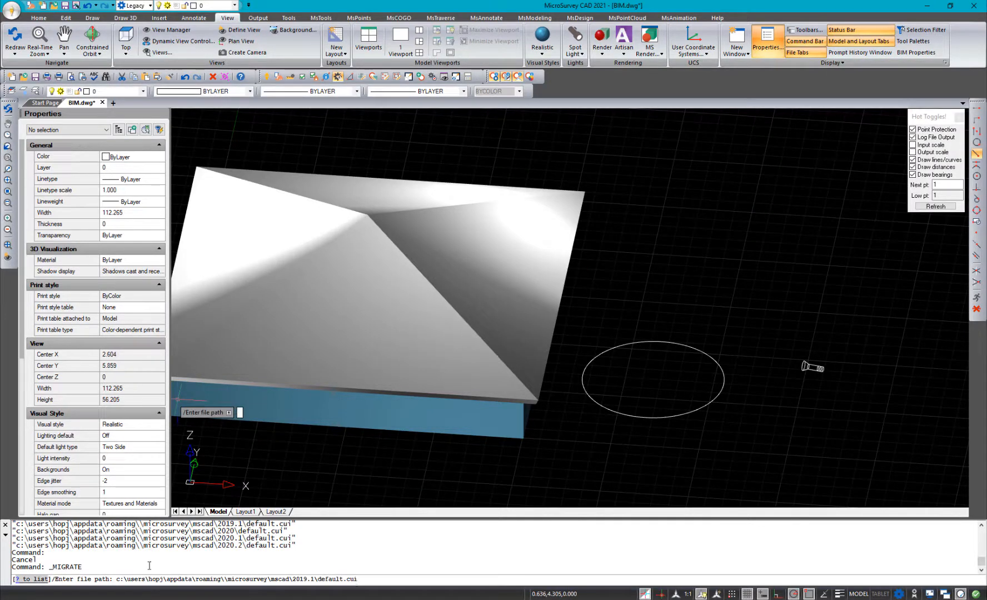
key(Return)
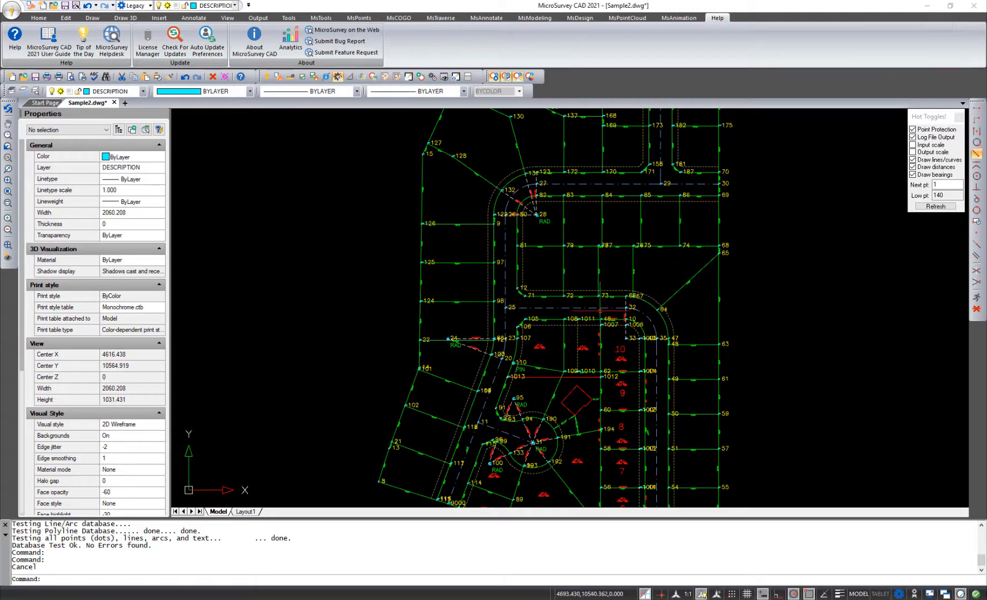
- Among the overlapping objects at point 46 in Sample2.dwg, preview the candidates and select the Lots layer line running east from the point
click(606, 320)
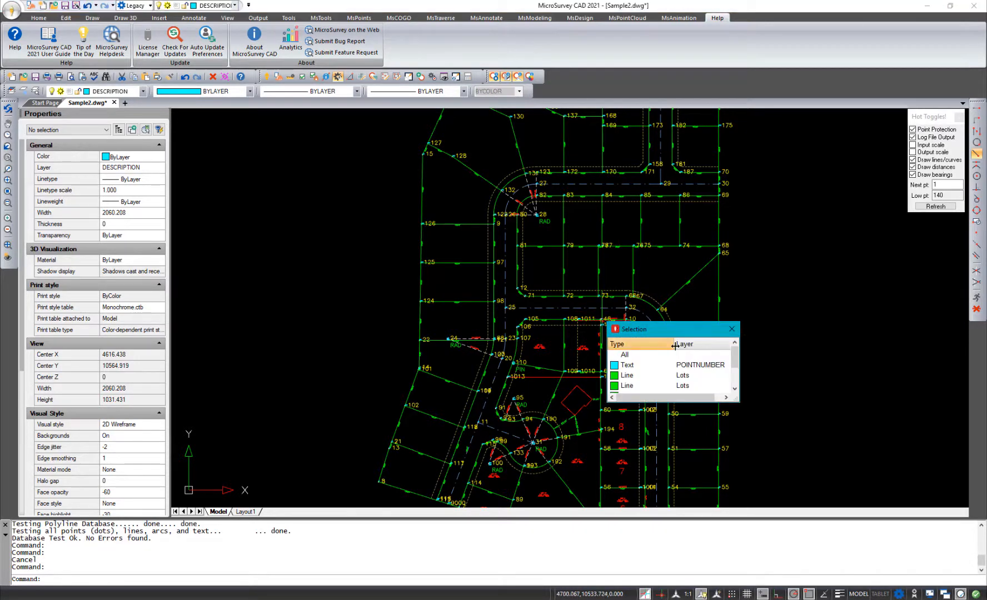
click(681, 362)
click(680, 356)
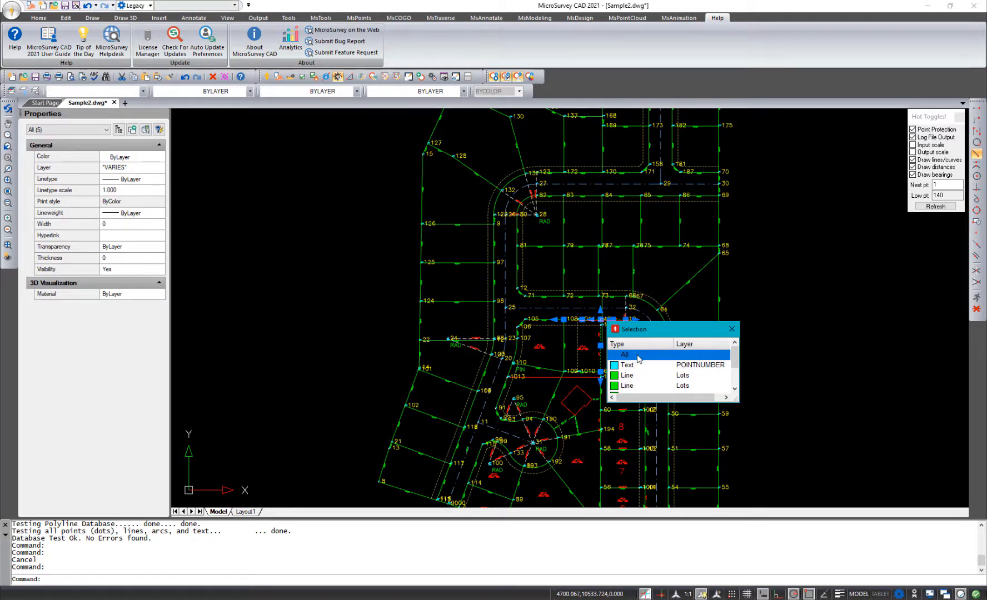
click(639, 366)
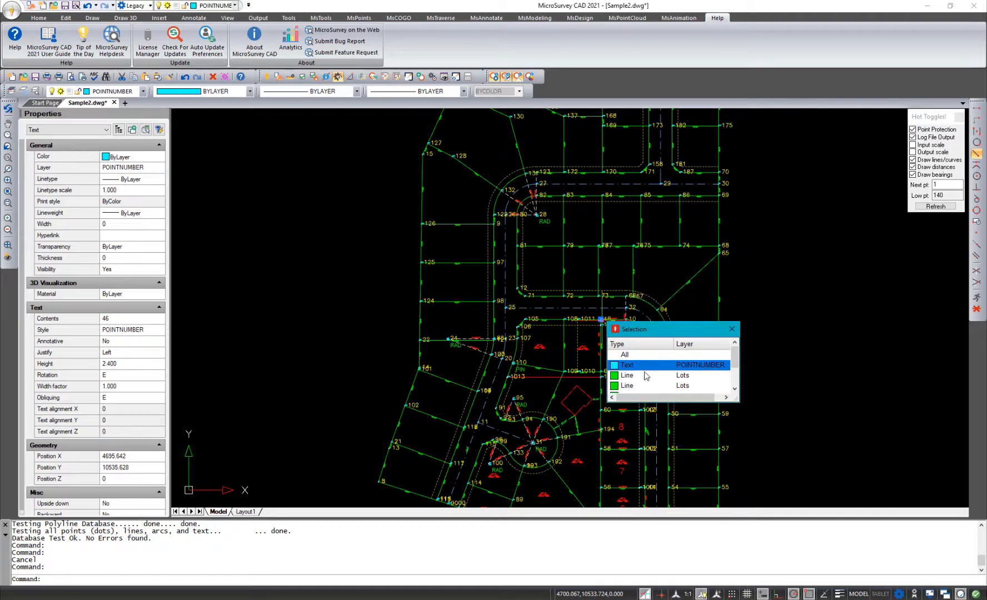
scroll(649, 373, down, 1)
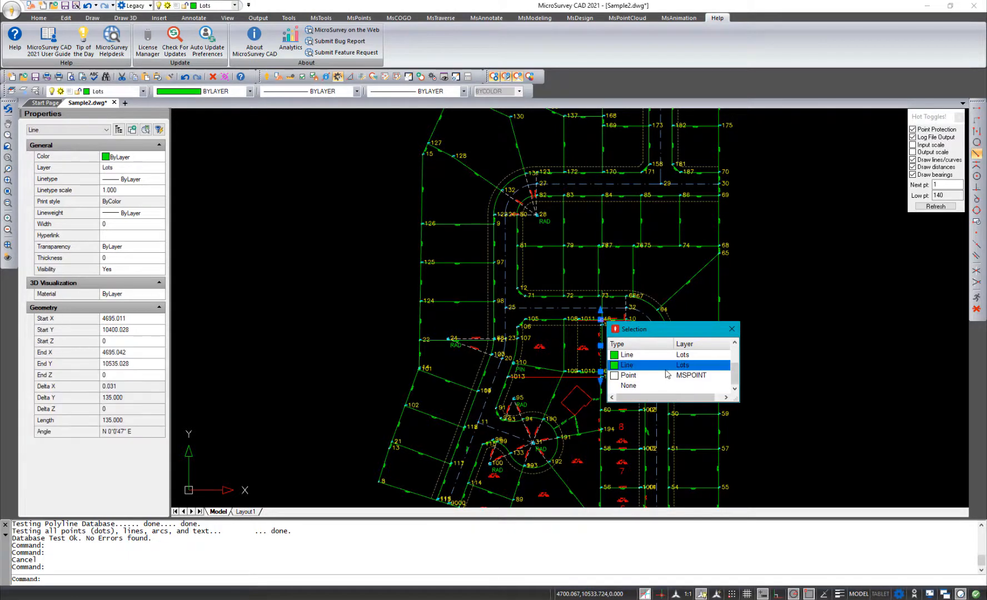
scroll(665, 375, up, 2)
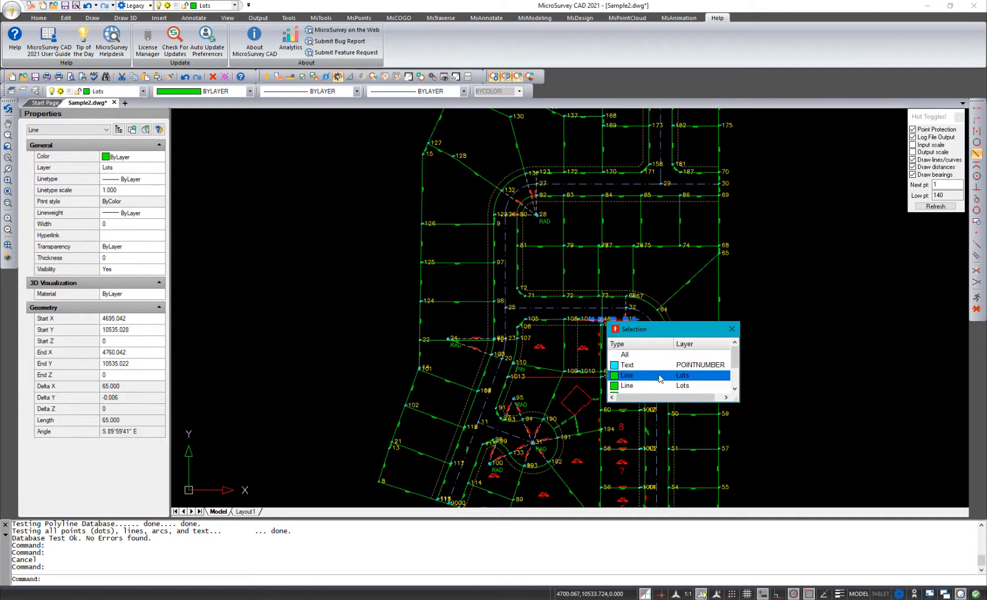
click(659, 375)
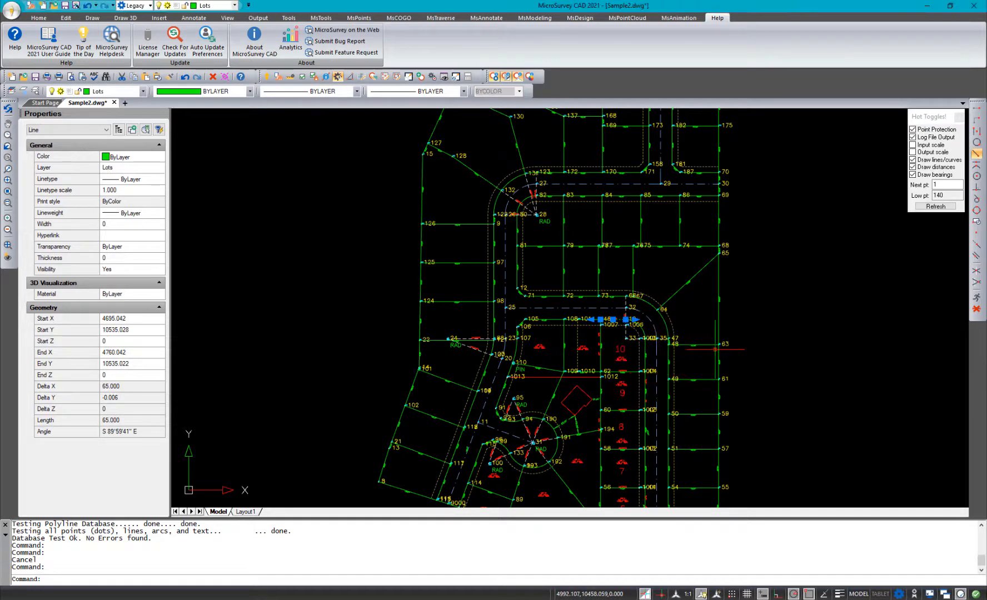